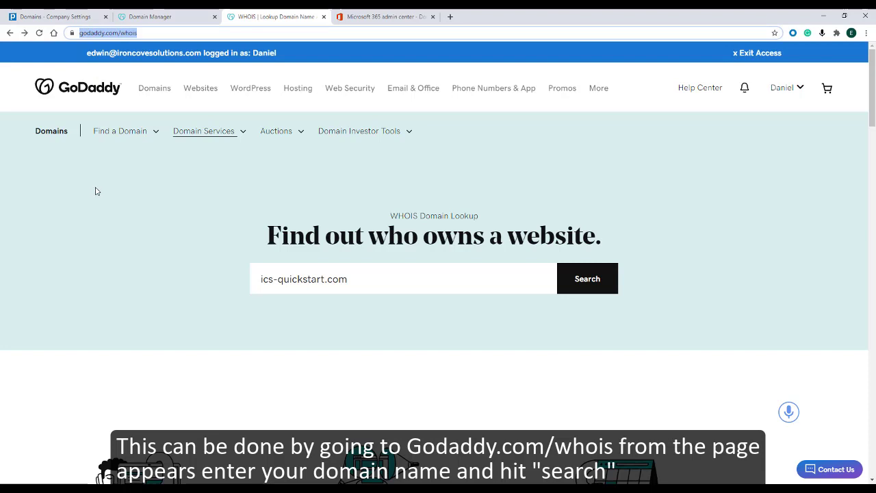
Look up ics-quickstart.com in the WHOIS database and check the name servers in the results.
left_click(97, 191)
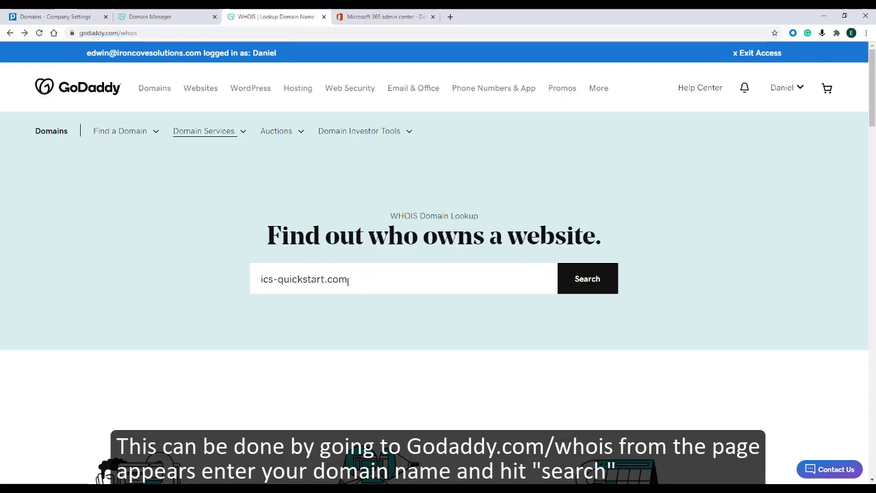
left_click(575, 282)
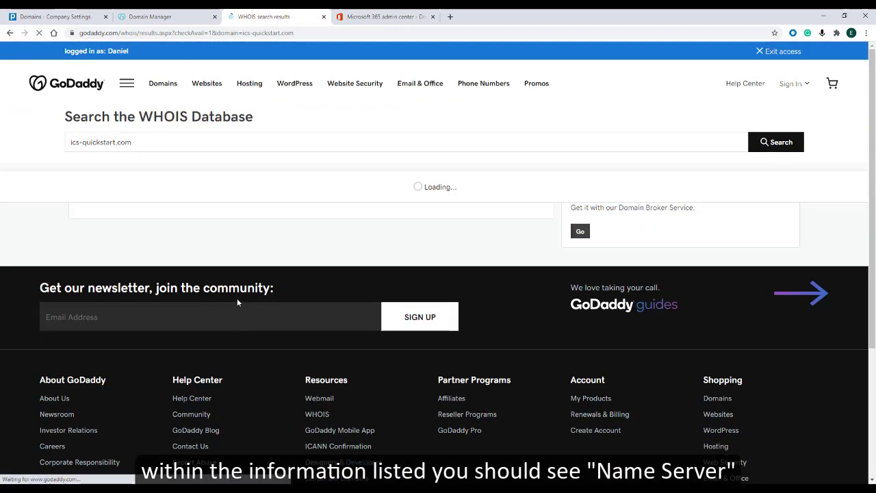
scroll(198, 266, "down", 1)
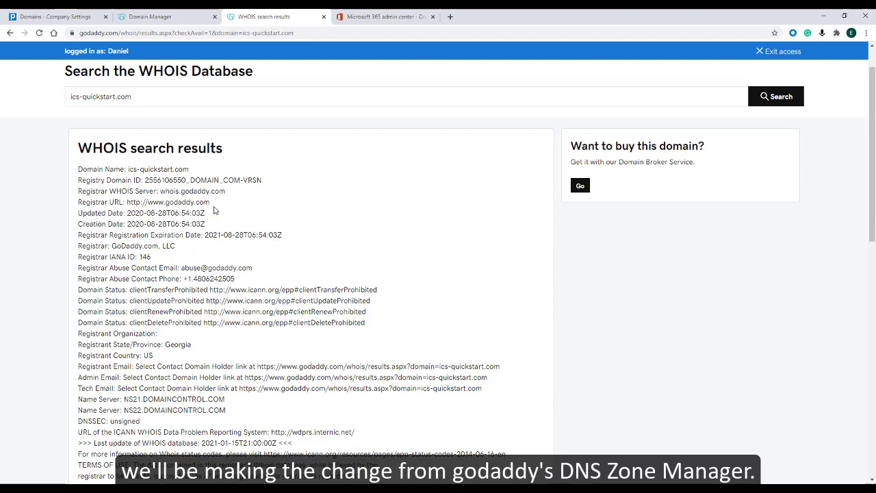
scroll(267, 208, "up", 1)
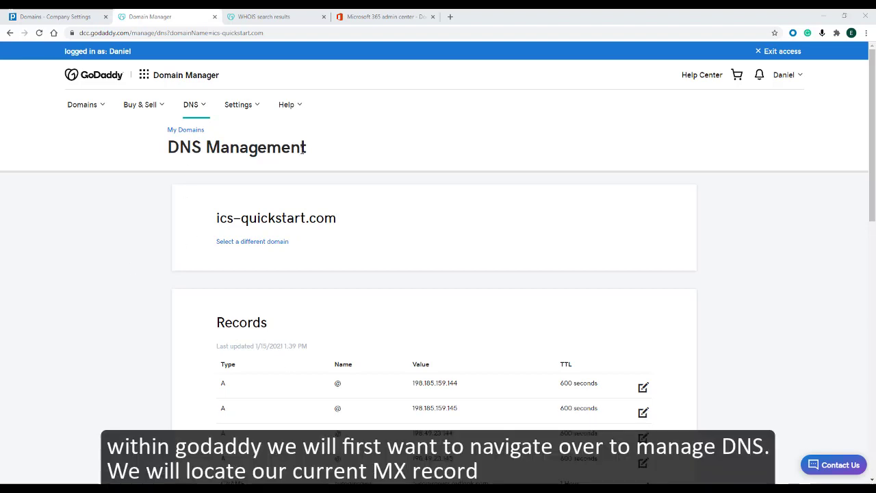
Set the priority of the existing Outlook mail protection MX record to 100 and save it.
scroll(122, 283, "down", 7)
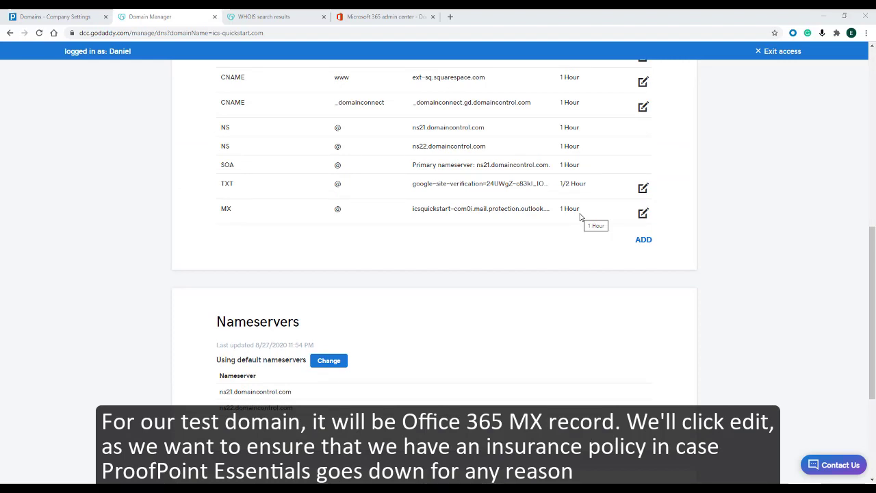
left_click(643, 213)
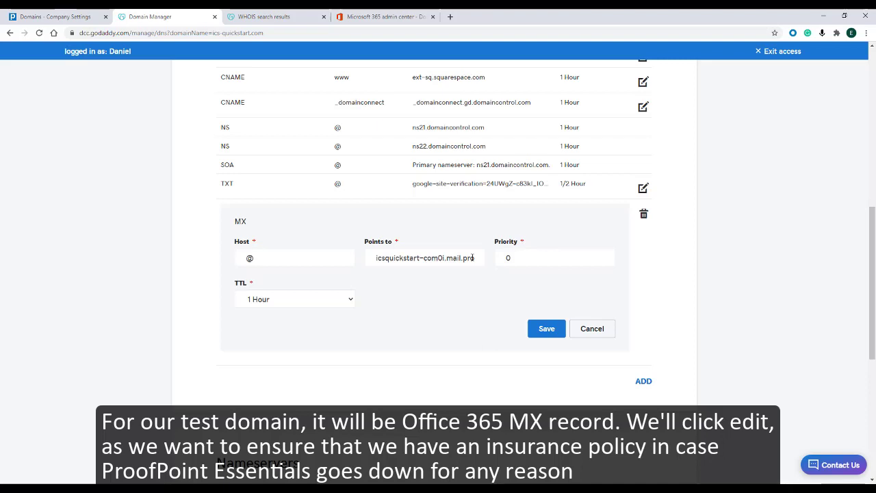
left_click_drag(513, 259, 503, 258)
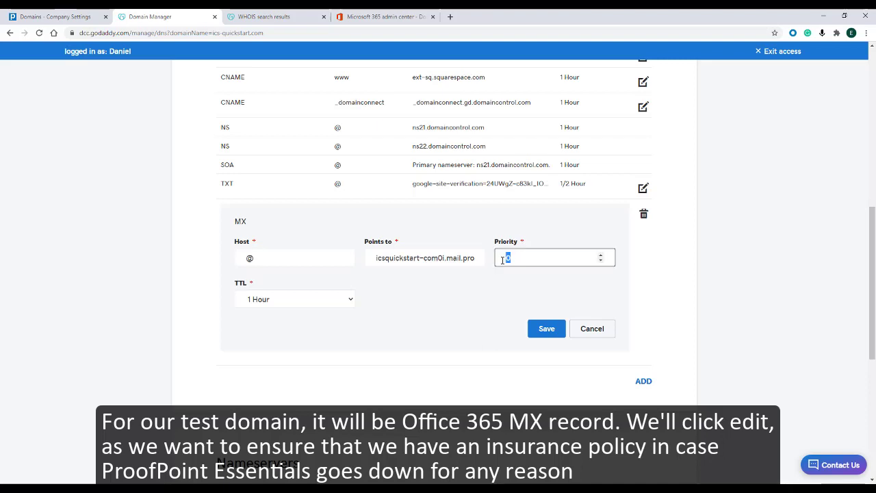
type("100")
left_click(546, 329)
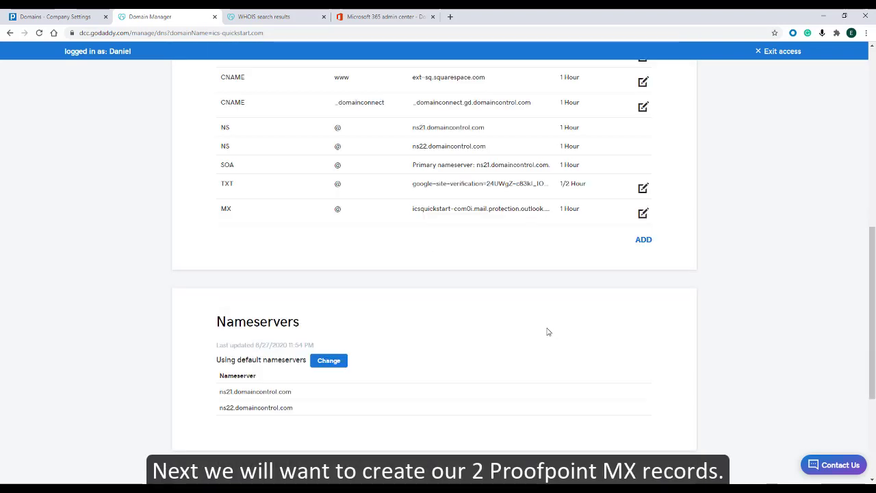
Add an MX record with host @ pointing to mx1-us1.ppe-hosted.com with priority 0, and save it.
left_click(643, 241)
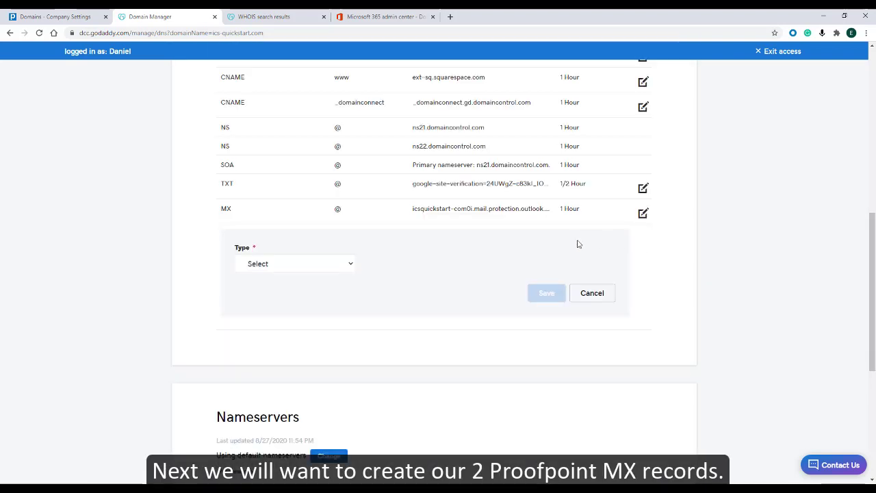
left_click(351, 265)
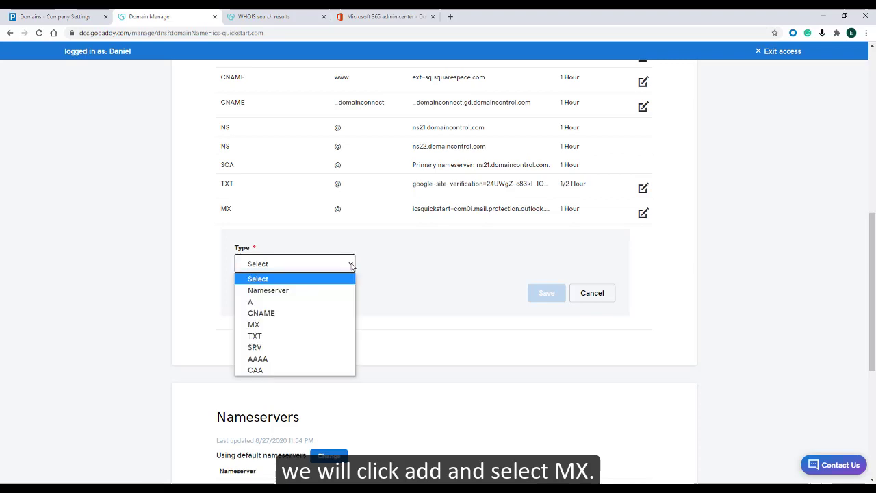
left_click(271, 324)
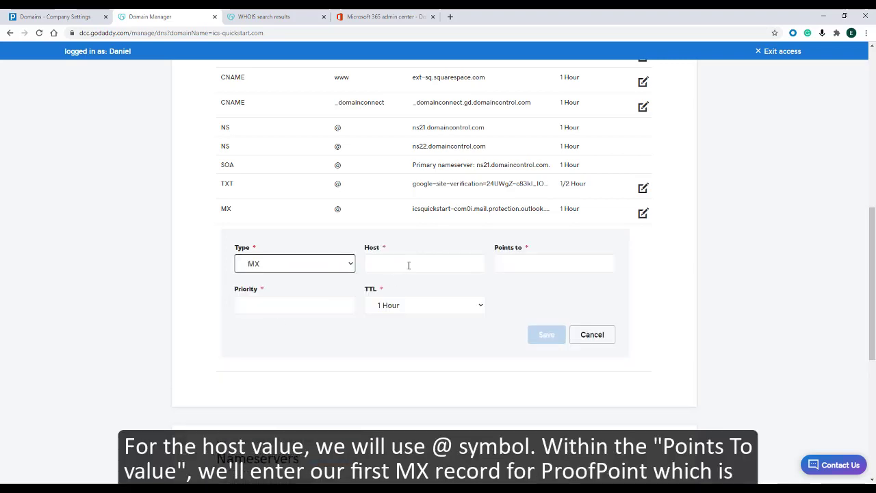
left_click(408, 265)
left_click(405, 285)
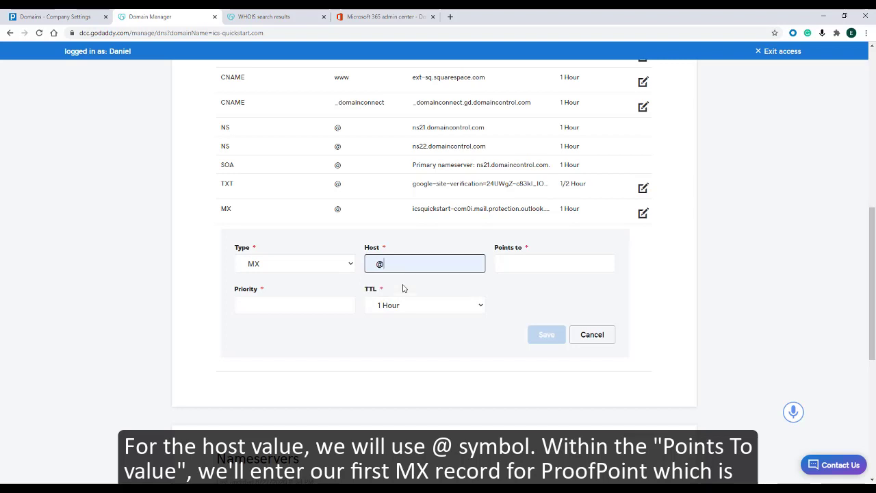
left_click(527, 258)
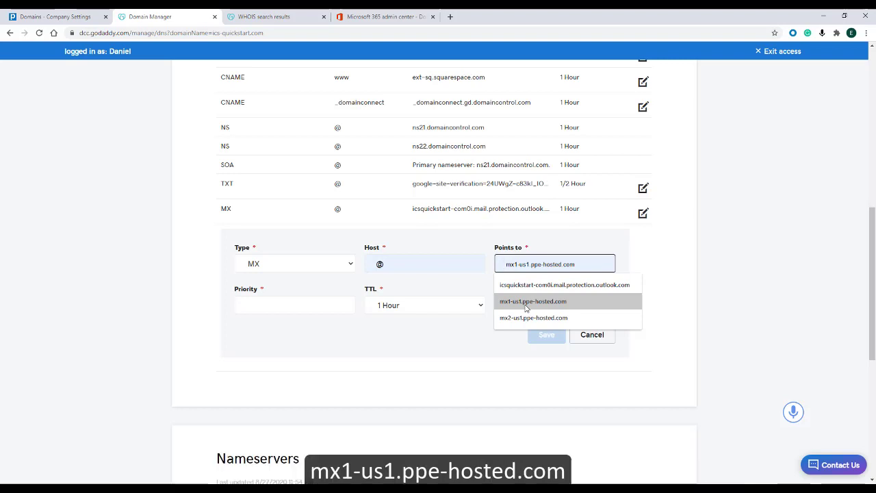
left_click(526, 301)
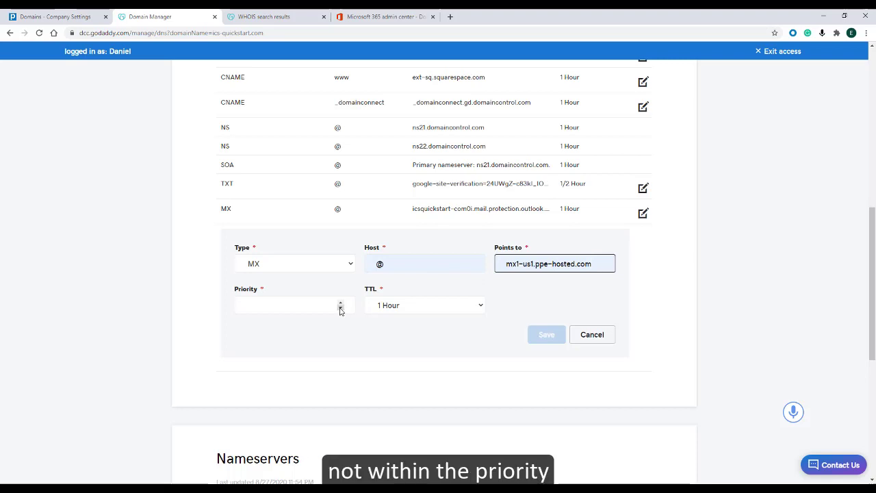
left_click(313, 307)
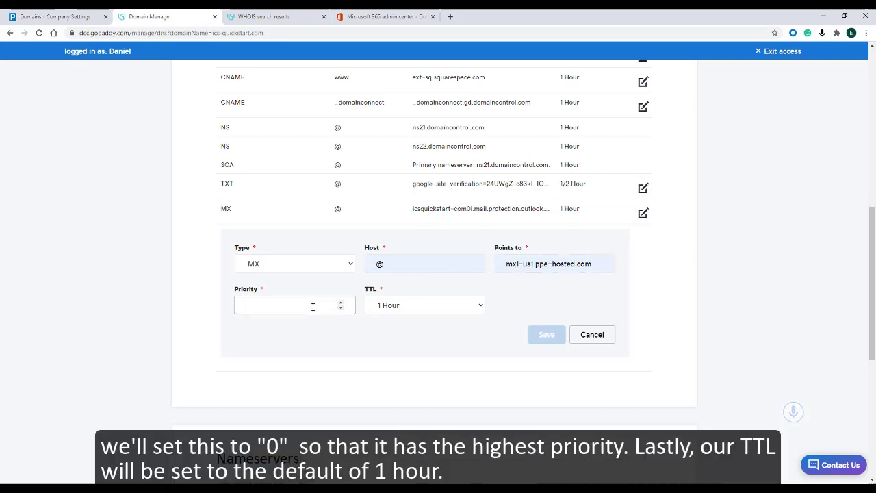
type("0")
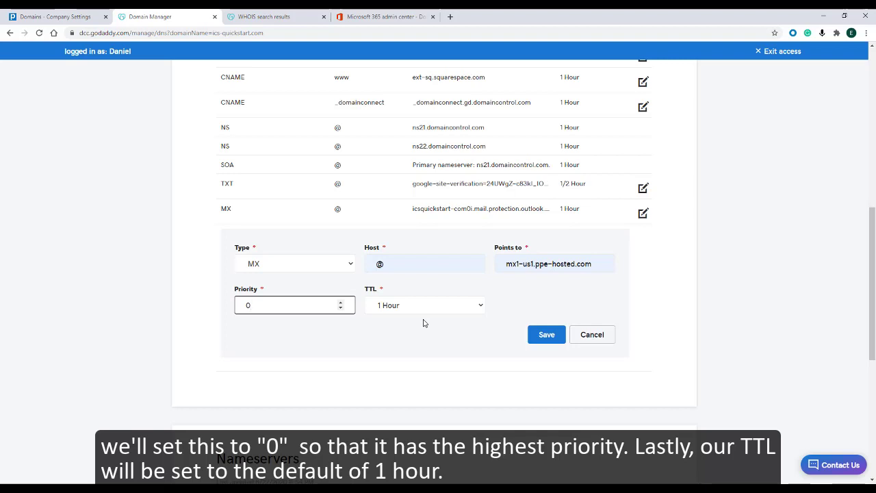
left_click(492, 303)
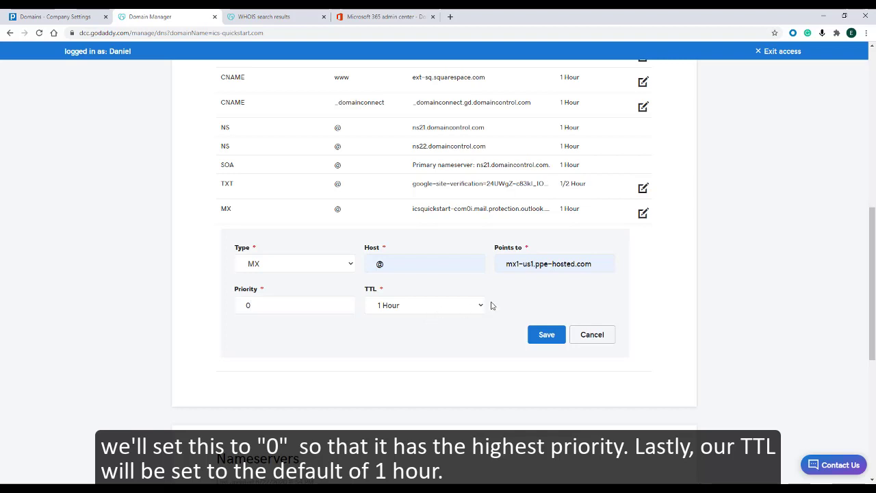
left_click(545, 335)
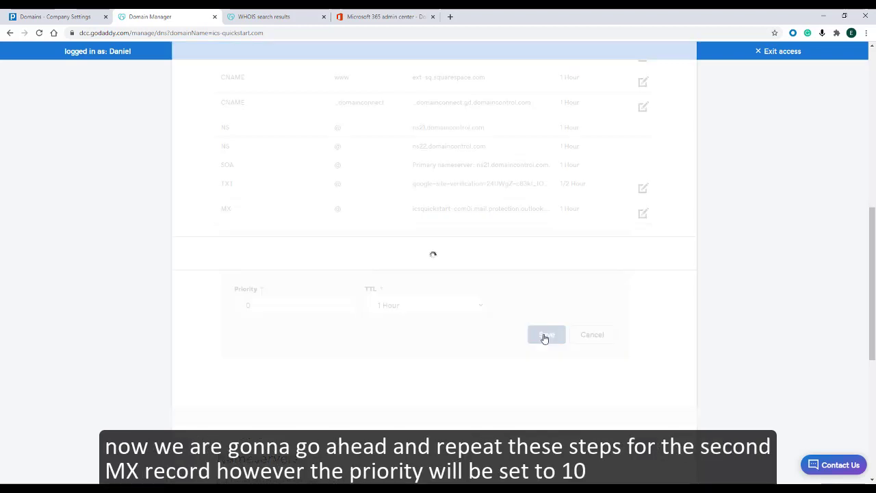
Add a second MX record with host @ pointing to mx2-us1.ppe-hosted.com with priority 10, and save it.
left_click(644, 266)
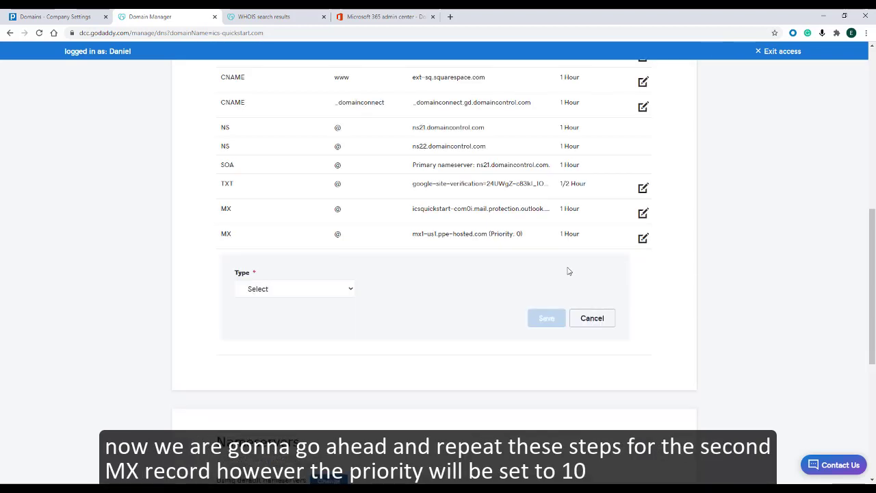
left_click(331, 290)
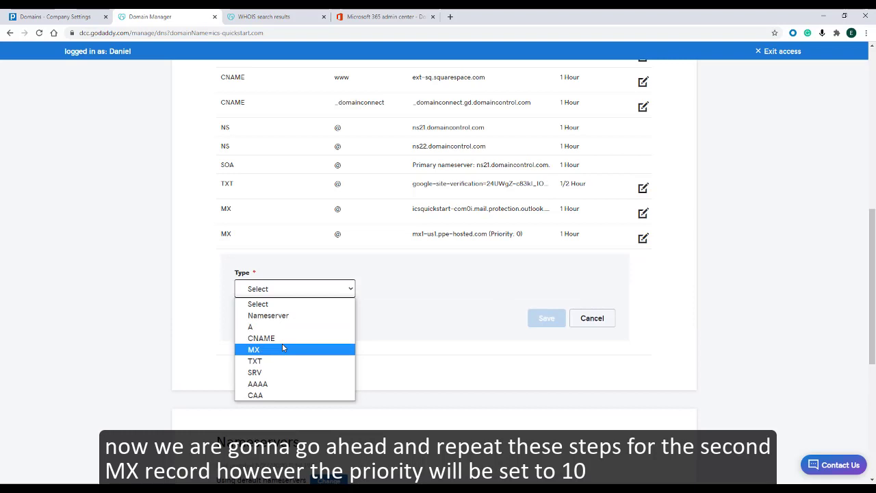
left_click(284, 350)
left_click(329, 330)
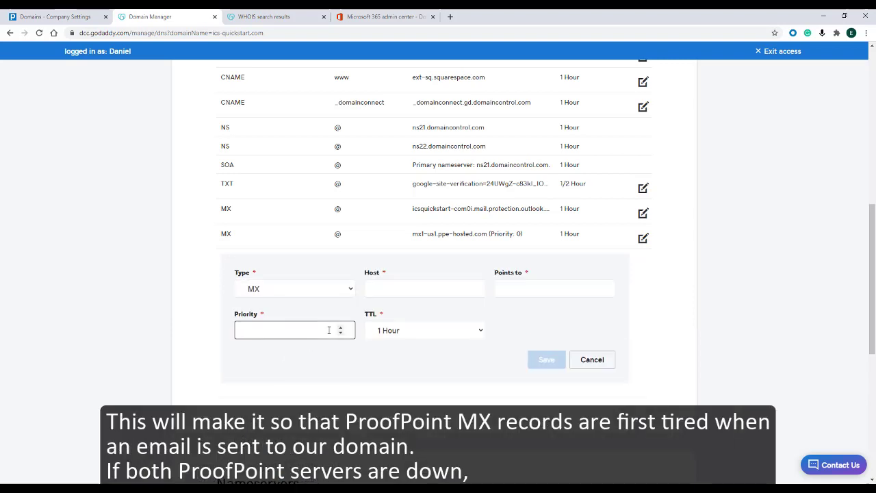
type("10")
left_click(402, 288)
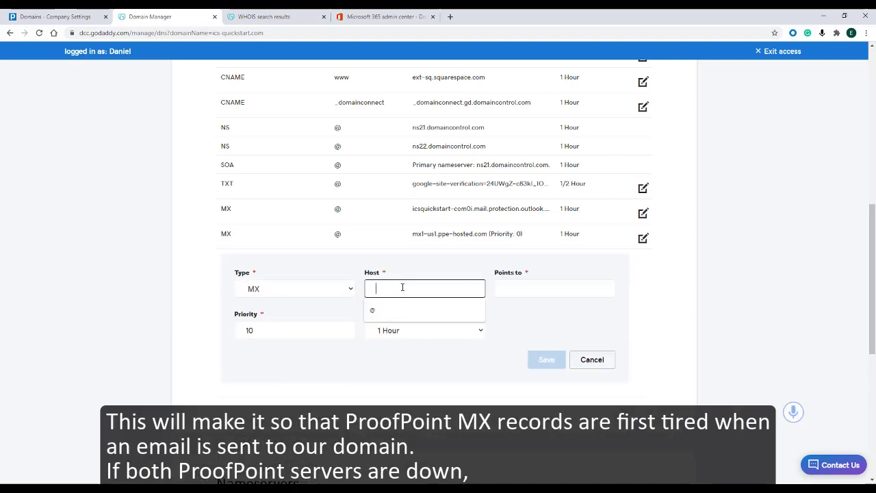
left_click(397, 308)
left_click(509, 293)
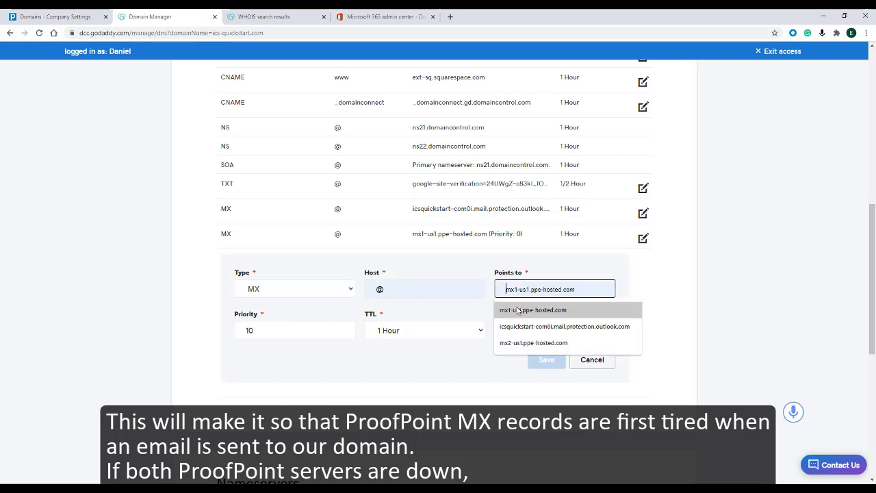
left_click(514, 342)
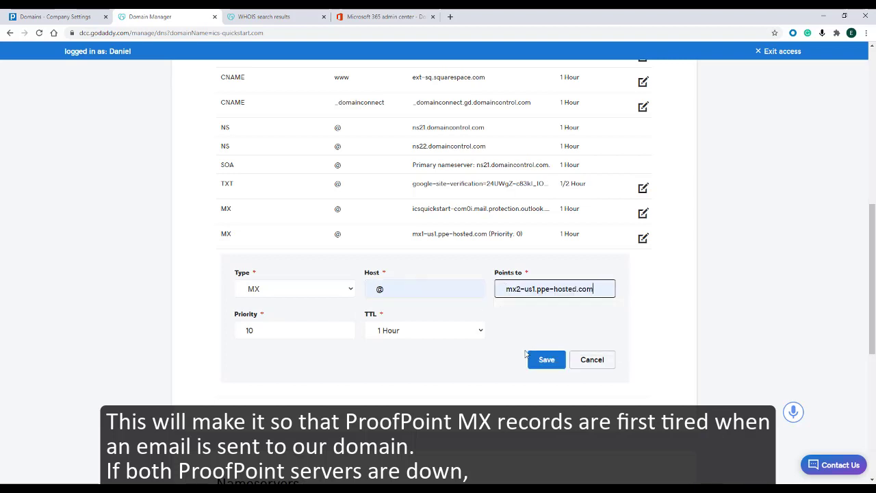
left_click(537, 361)
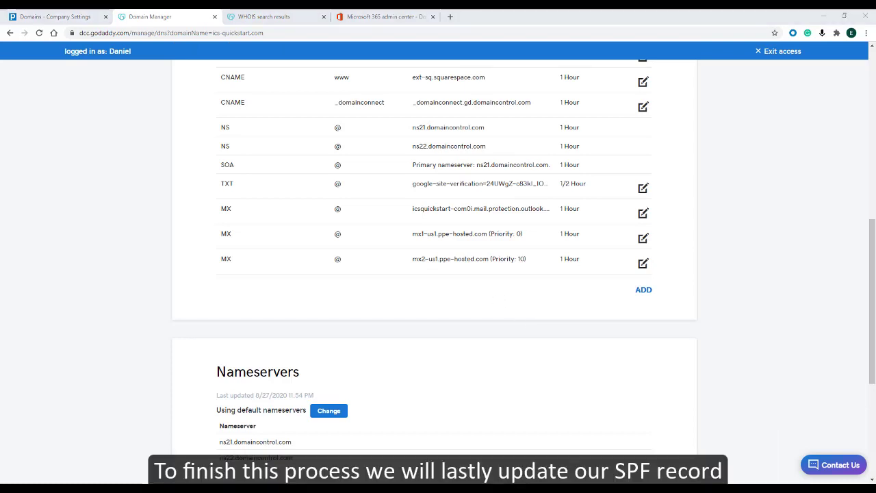
Add and save a TXT record for host @ with the value "v=spf1 a:dispatch-us.ppe-hosted.com include:spf.protection.outlook.com -all".
left_click(642, 292)
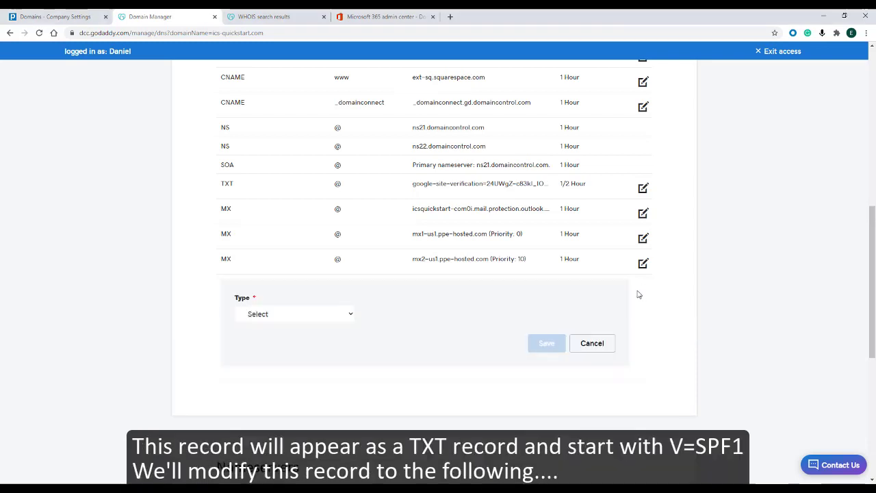
left_click(349, 315)
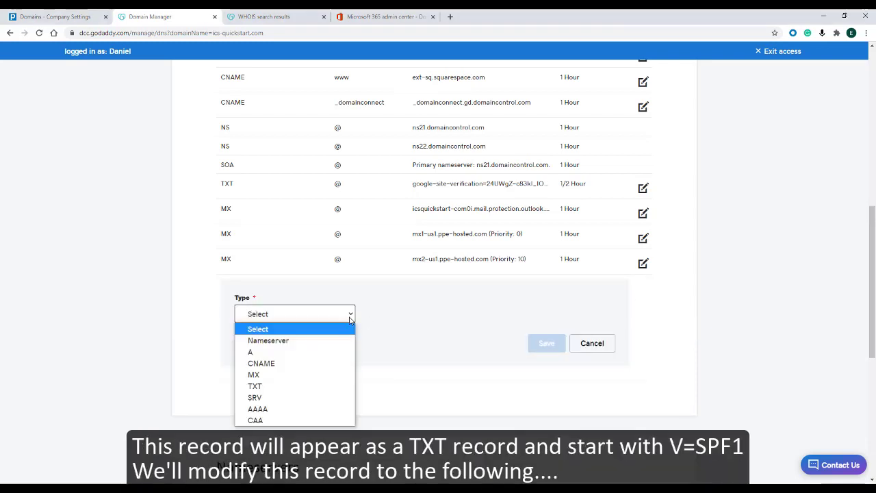
left_click(269, 386)
left_click(404, 313)
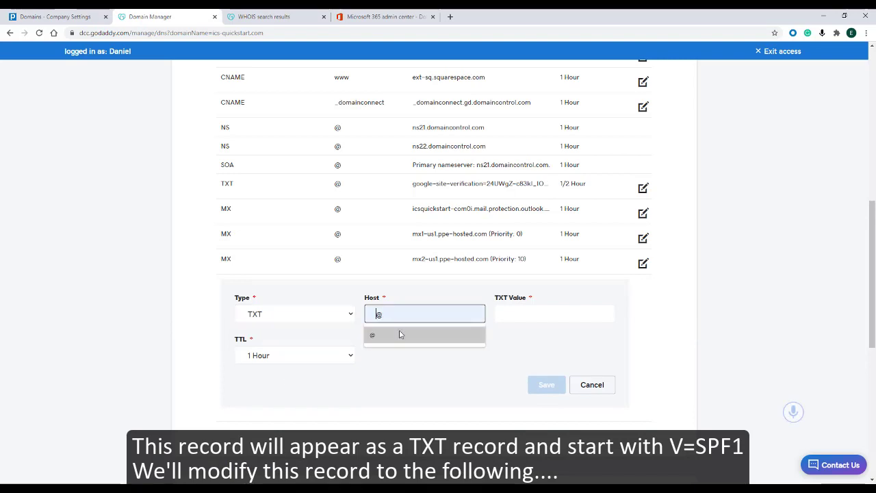
left_click(401, 334)
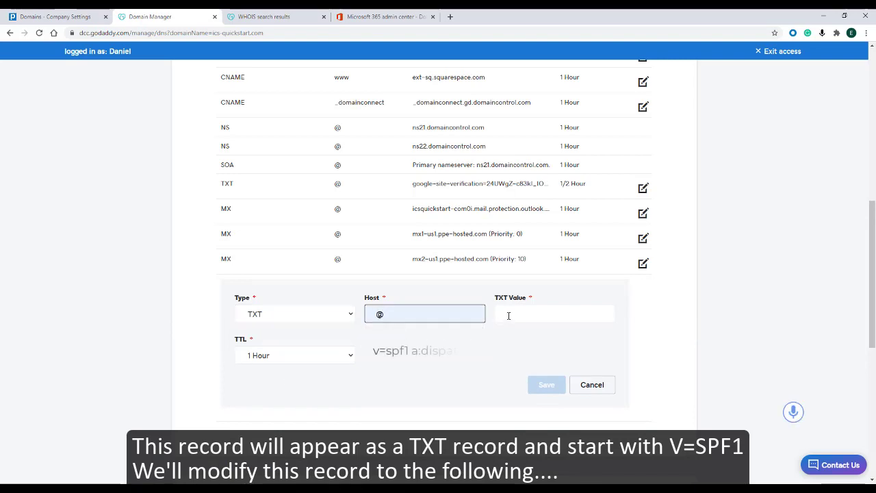
left_click(508, 315)
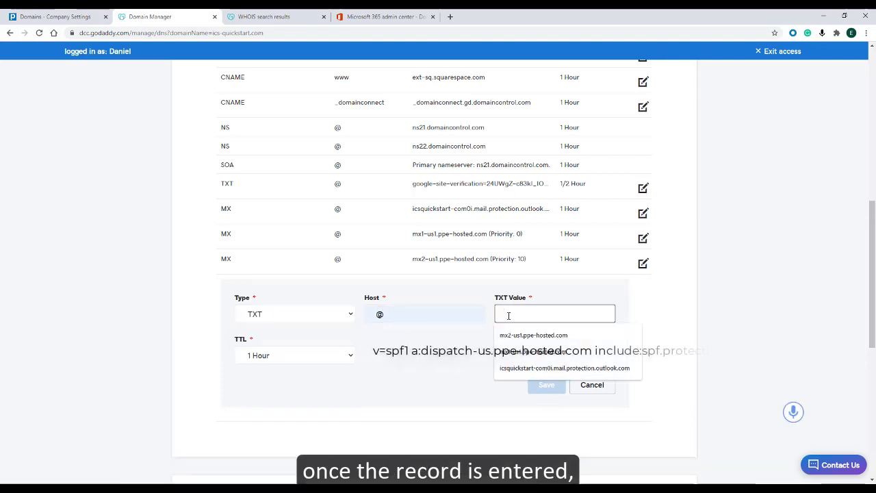
key("ctrl+v")
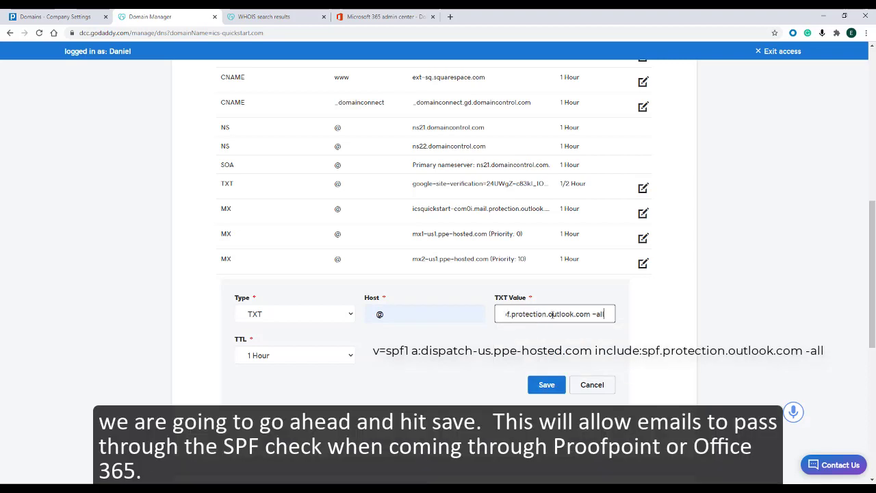
left_click_drag(553, 315, 445, 315)
left_click(535, 332)
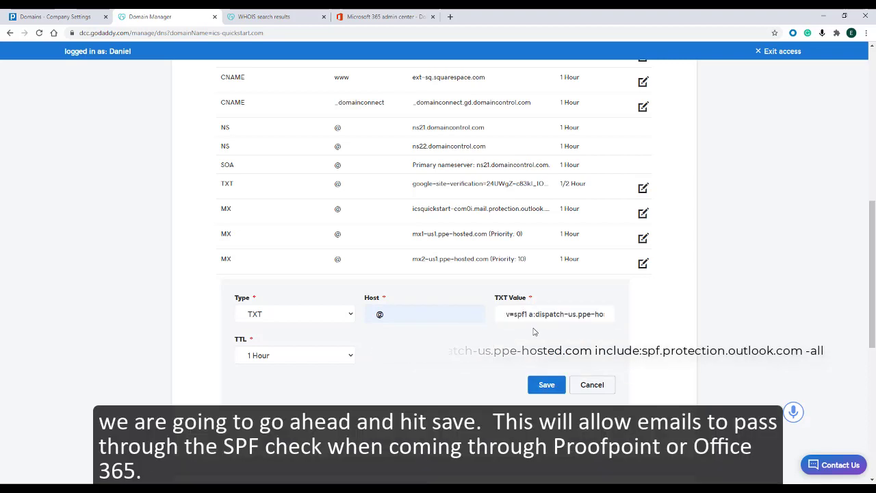
left_click(549, 384)
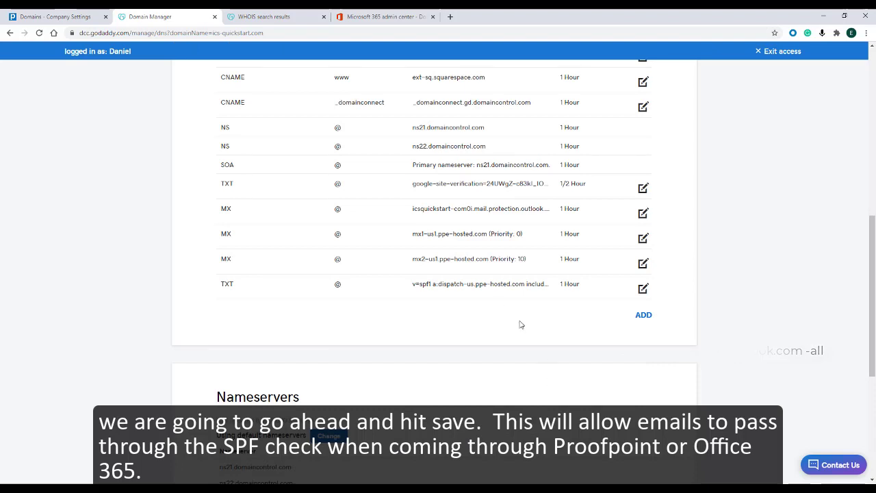